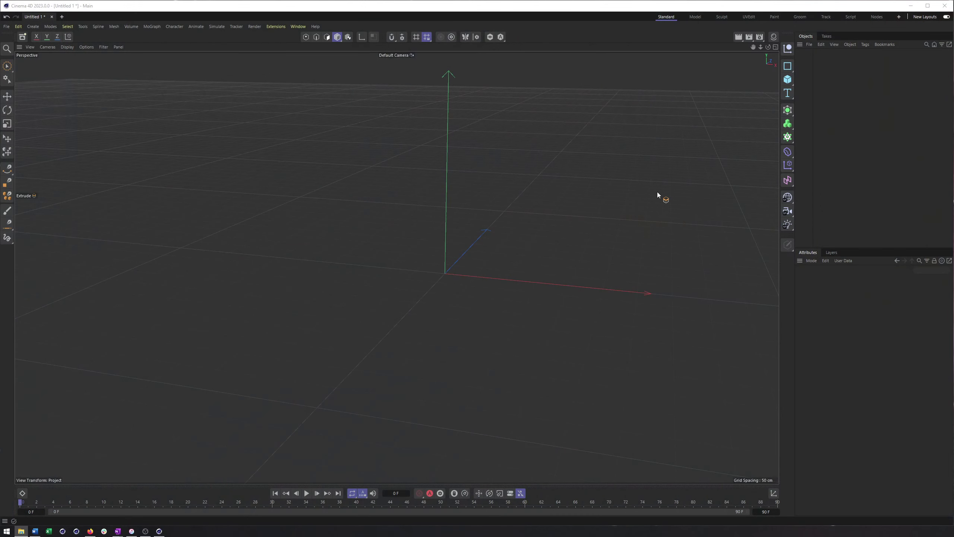
# - Open the Window menu to see the list of managers and editor windows
pyautogui.click(302, 26)
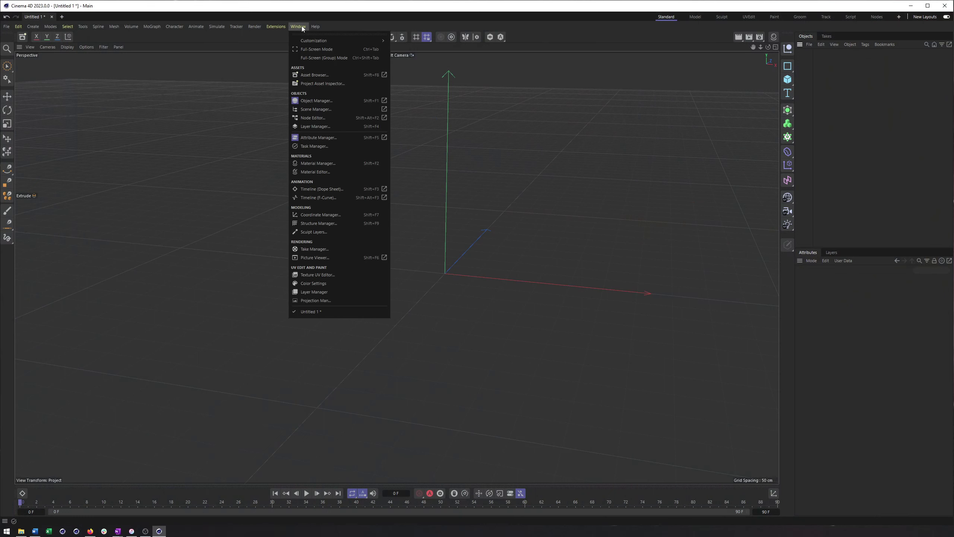
# - Open the Preferences on the Files page, move the window higher, then close it
pyautogui.moveTo(278, 28)
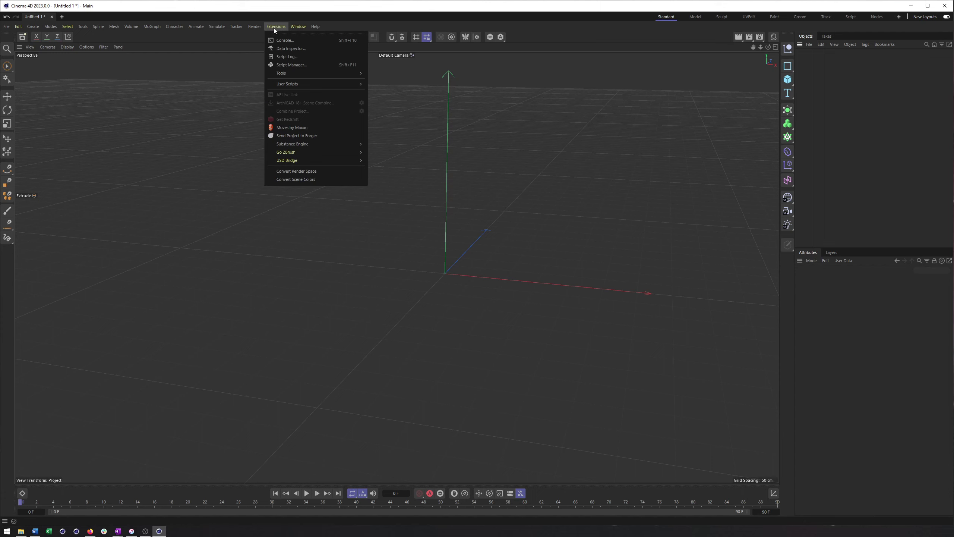
pyautogui.moveTo(290, 152)
pyautogui.click(18, 27)
pyautogui.click(18, 27)
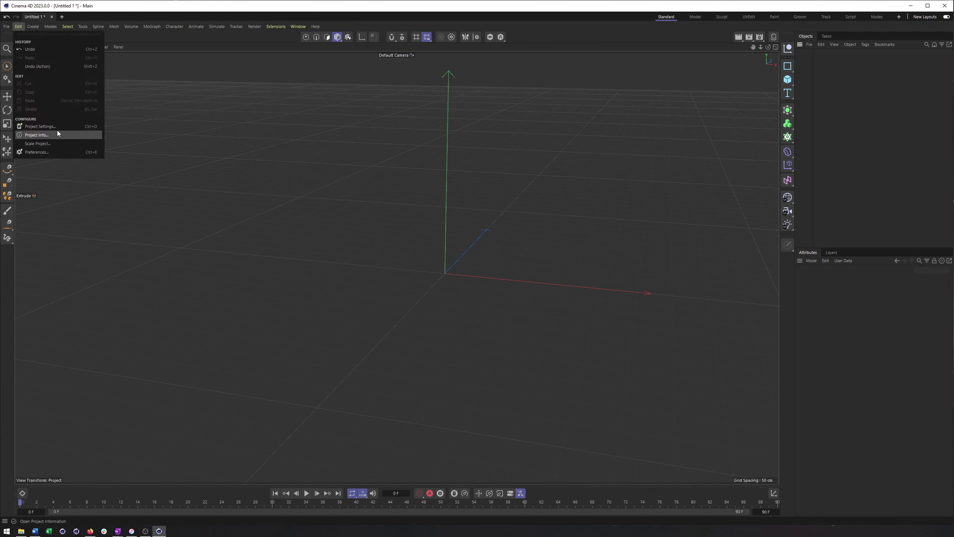
pyautogui.click(47, 152)
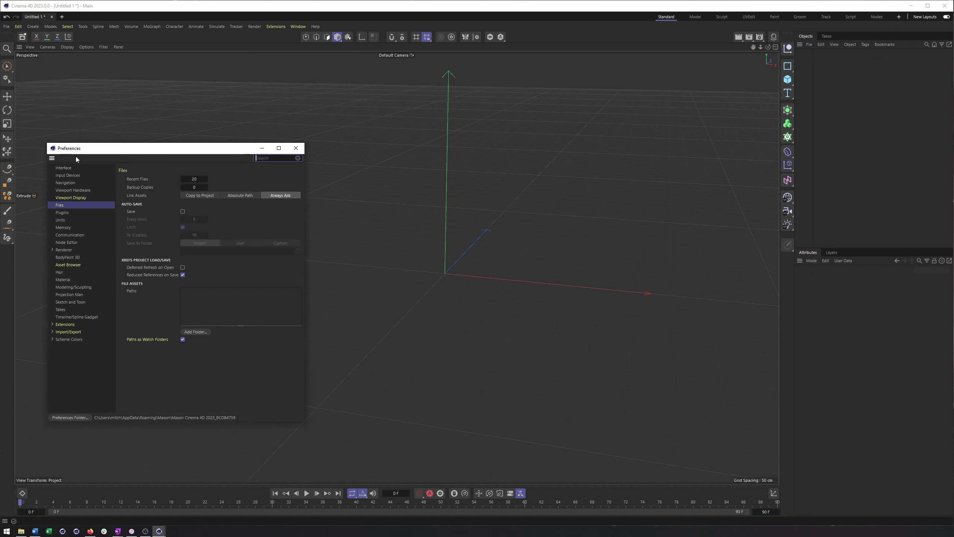
pyautogui.moveTo(76, 158); pyautogui.dragTo(159, 89)
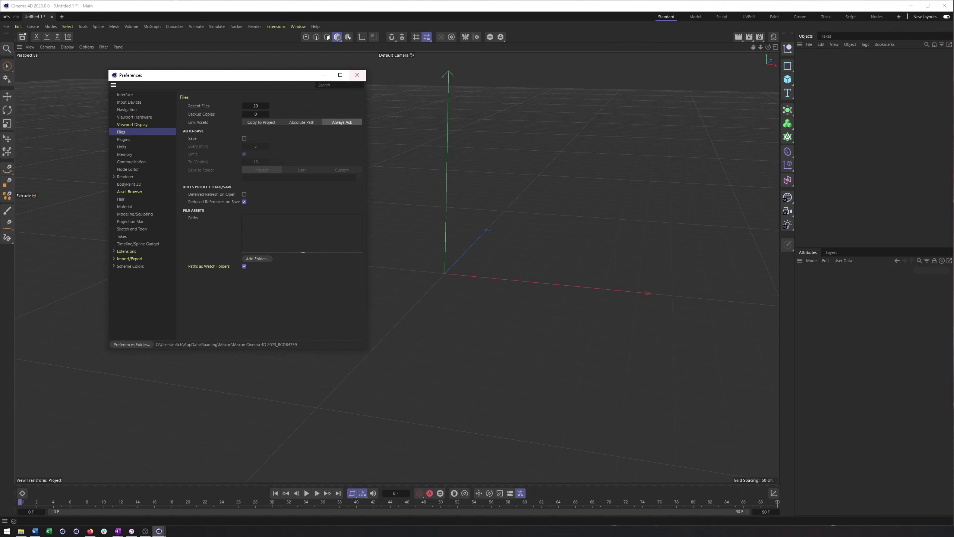
pyautogui.click(357, 75)
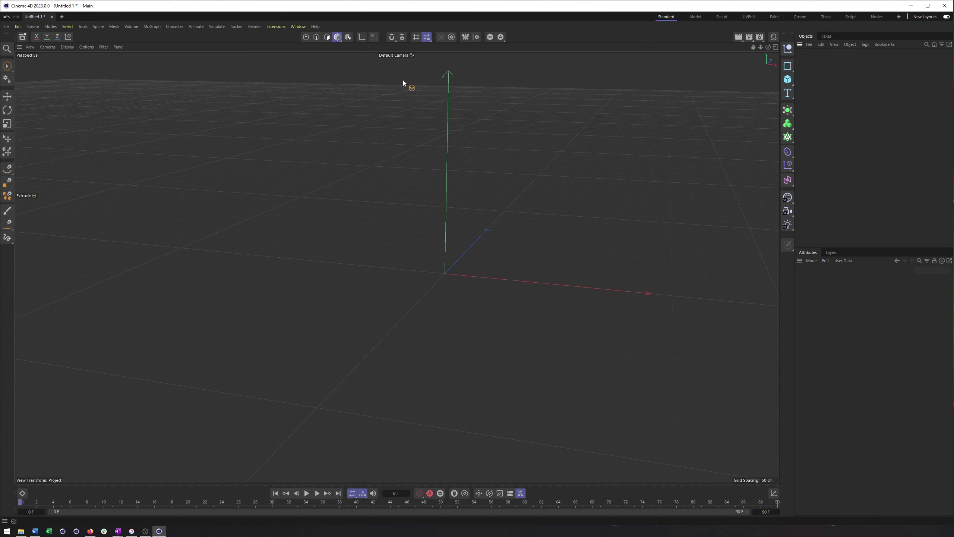
# - Add a 200 cm cube, make it editable with C, and nudge it left along X
pyautogui.click(788, 79)
pyautogui.keyDown('alt'); pyautogui.moveTo(493, 170); pyautogui.dragTo(479, 149, button='middle'); pyautogui.keyUp('alt')
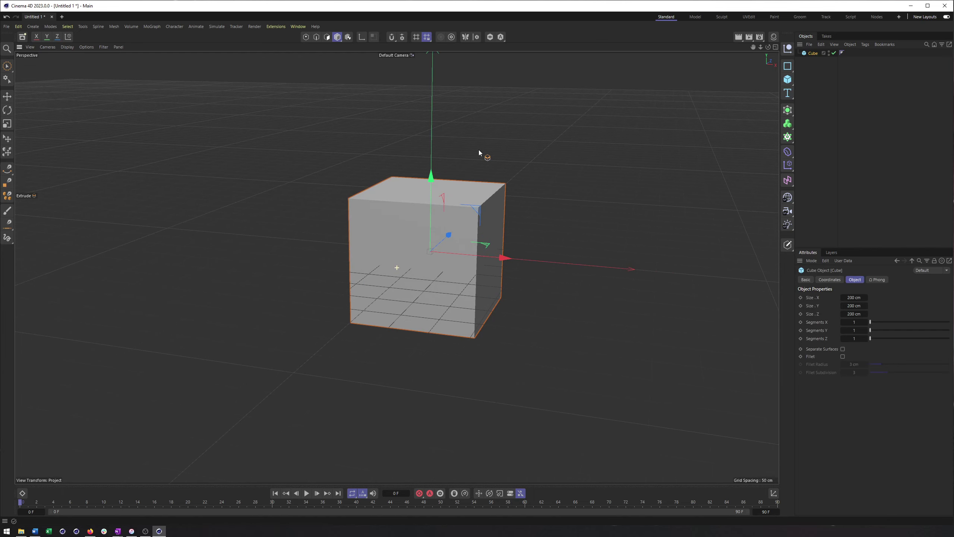
pyautogui.click(788, 109)
pyautogui.press('c')
pyautogui.moveTo(497, 259); pyautogui.dragTo(470, 256)
pyautogui.keyDown('alt'); pyautogui.moveTo(470, 256); pyautogui.dragTo(531, 212, button='middle'); pyautogui.keyUp('alt')
pyautogui.keyDown('alt'); pyautogui.moveTo(523, 207); pyautogui.dragTo(528, 208); pyautogui.keyUp('alt')
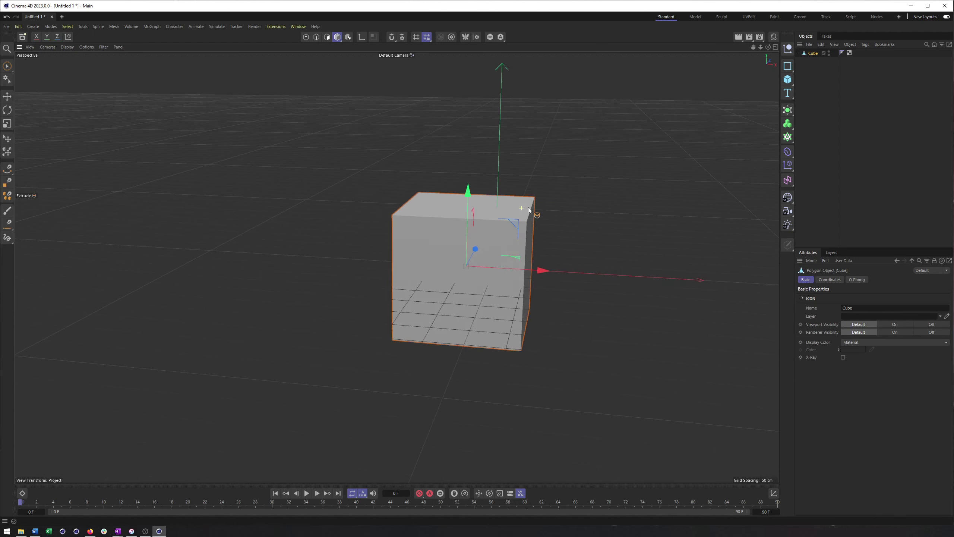
pyautogui.click(477, 37)
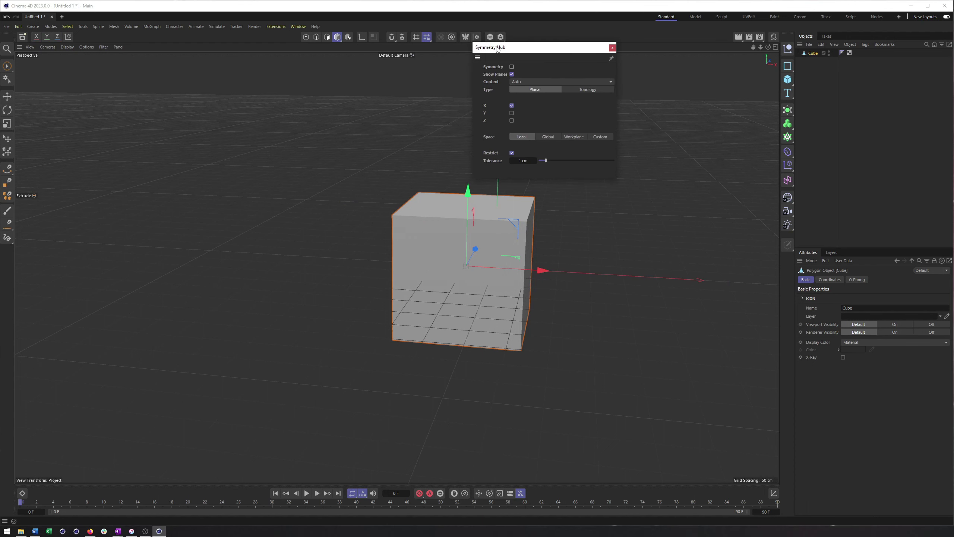
# - Switch to Polygon mode and enable symmetry with the symmetry planes displayed
pyautogui.moveTo(500, 50); pyautogui.dragTo(560, 56)
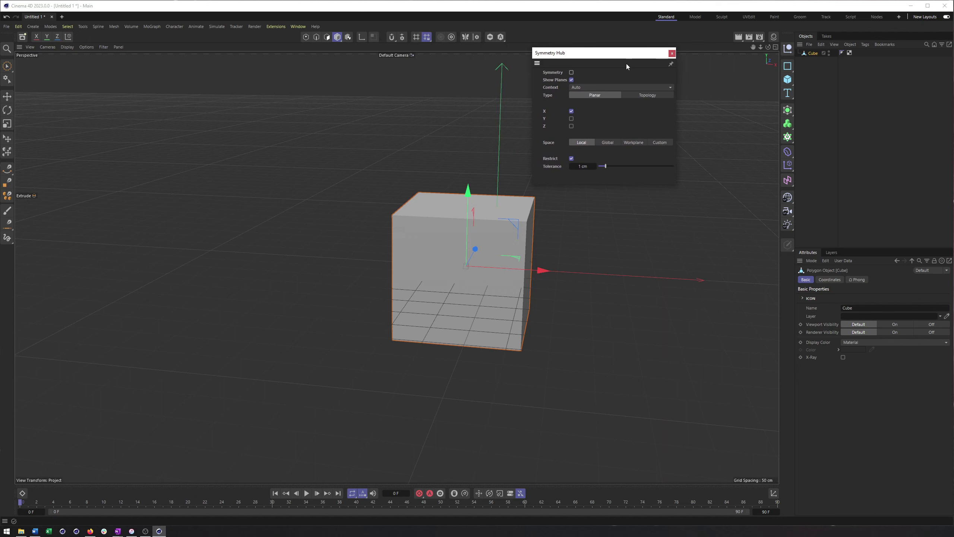
pyautogui.click(672, 53)
pyautogui.click(326, 37)
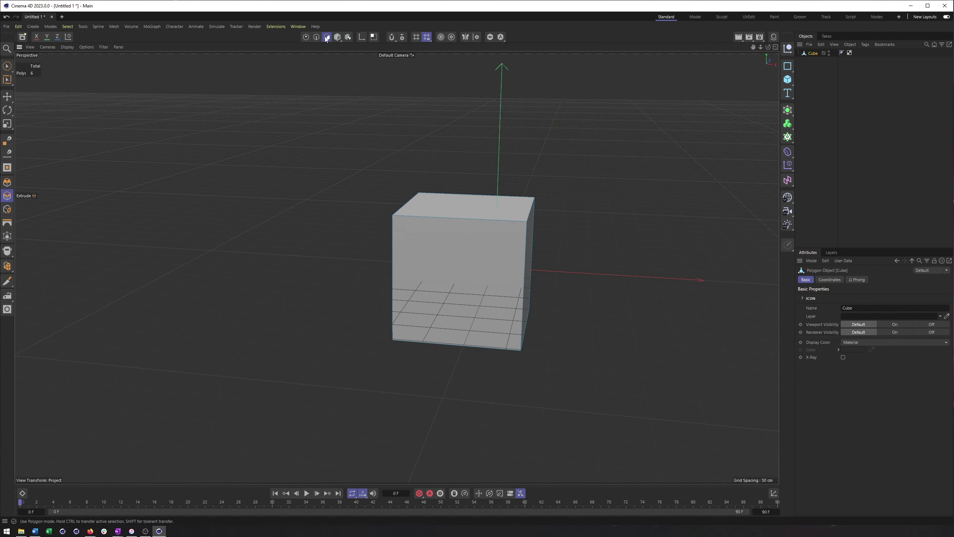
pyautogui.click(476, 37)
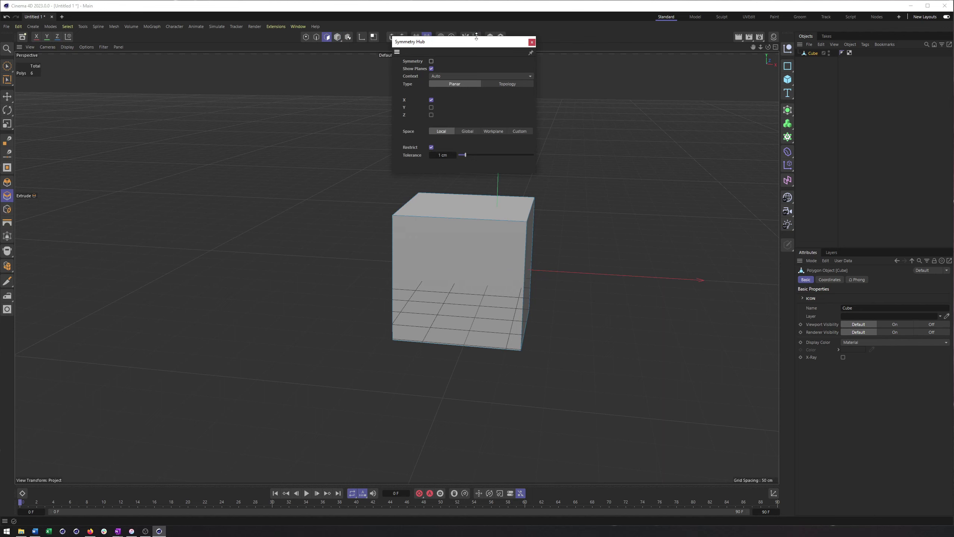
pyautogui.moveTo(476, 45); pyautogui.dragTo(598, 45)
pyautogui.click(553, 64)
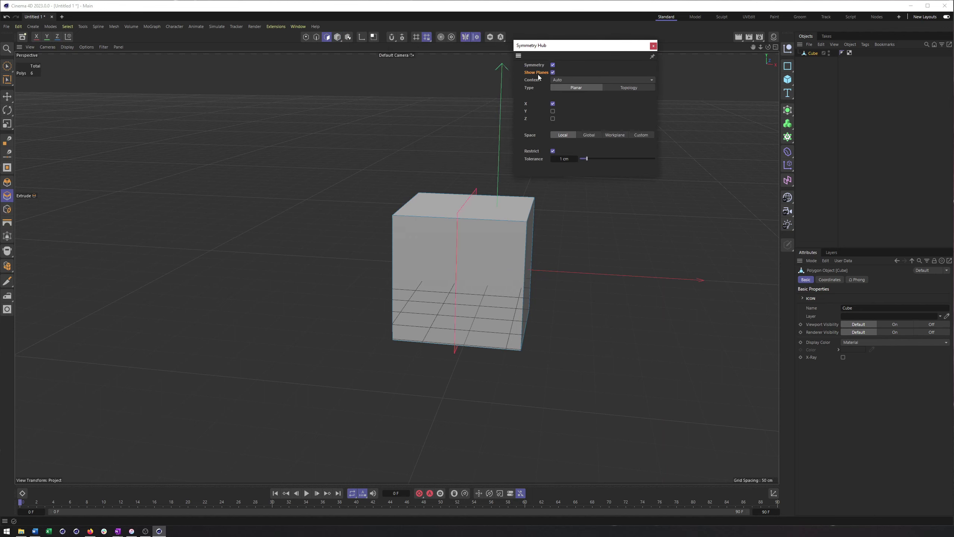
pyautogui.click(553, 73)
# - Limit symmetry to the X axis only, keeping the context on Auto
pyautogui.click(553, 111)
pyautogui.click(553, 118)
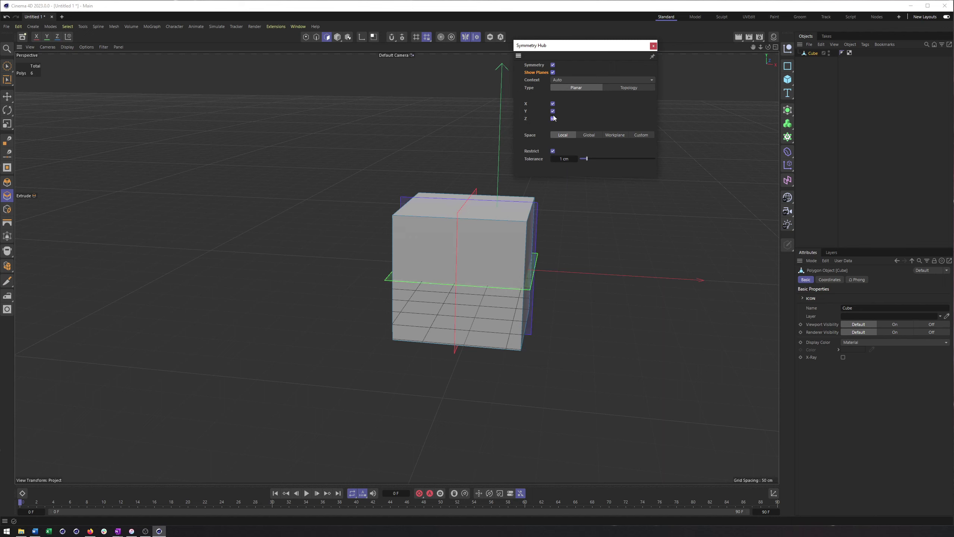
pyautogui.click(553, 112)
pyautogui.click(552, 104)
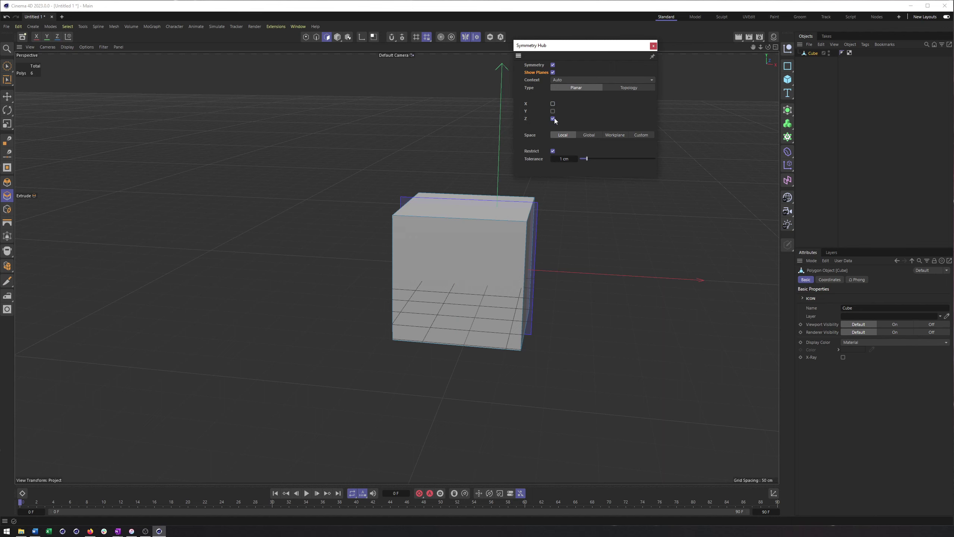
pyautogui.click(553, 118)
pyautogui.click(552, 103)
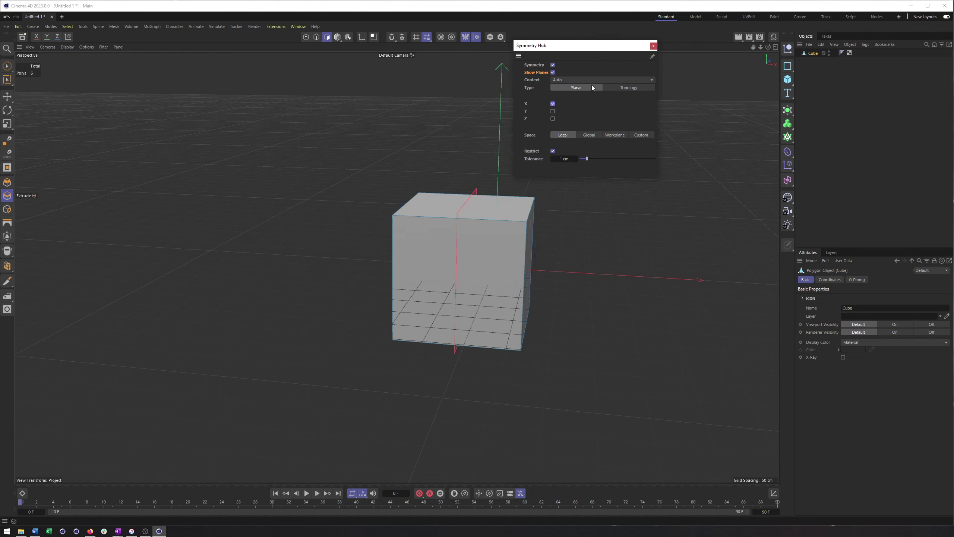
pyautogui.click(589, 79)
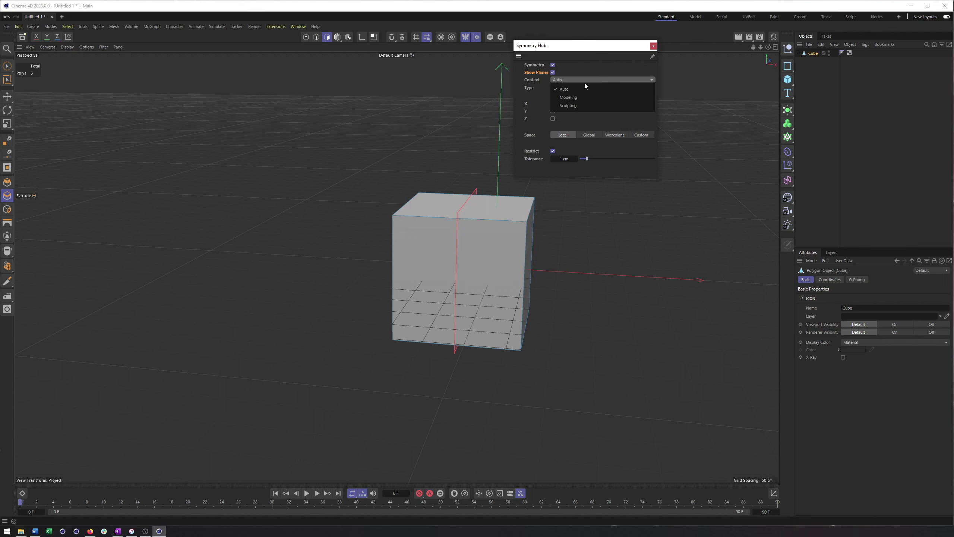
pyautogui.click(587, 88)
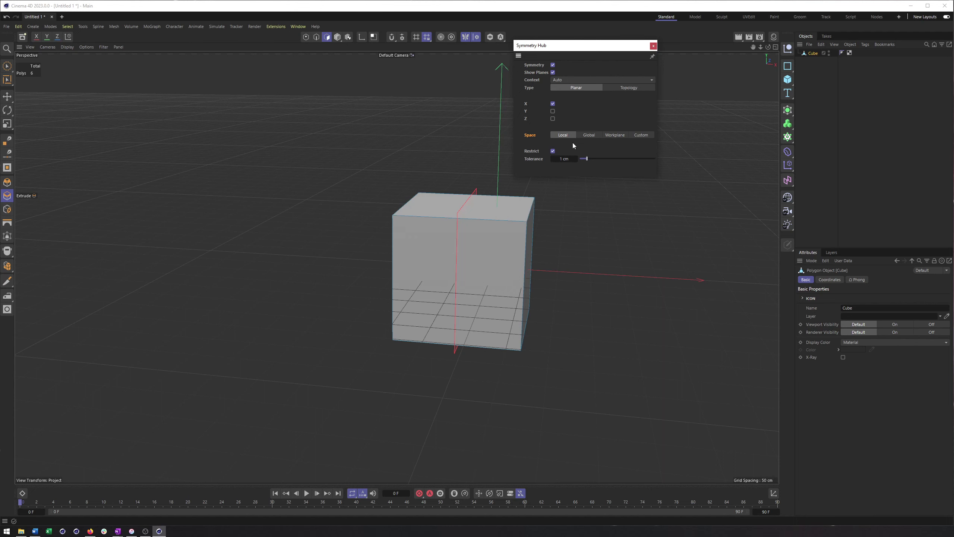
# - Set the symmetry space to Workplane and close the Symmetry Hub
pyautogui.click(592, 134)
pyautogui.click(642, 134)
pyautogui.click(613, 134)
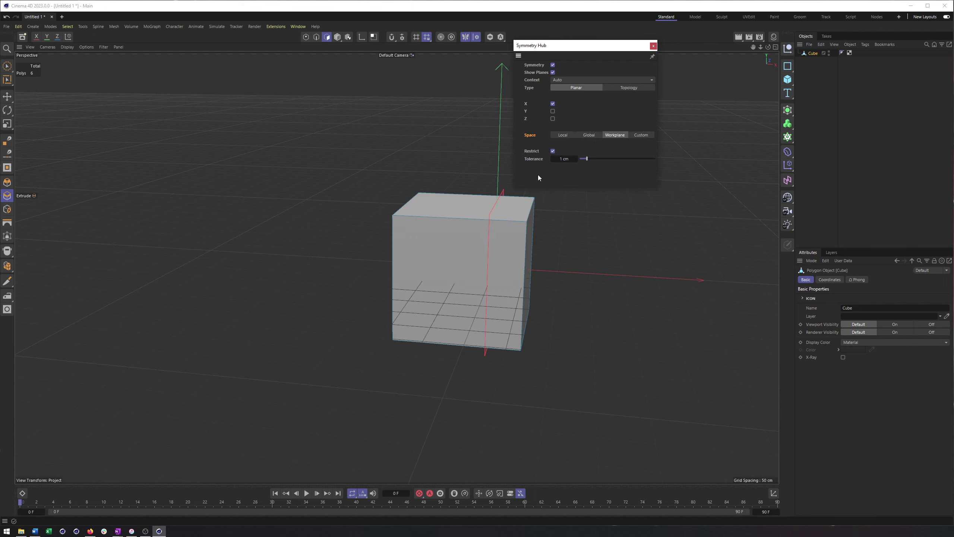
pyautogui.click(654, 46)
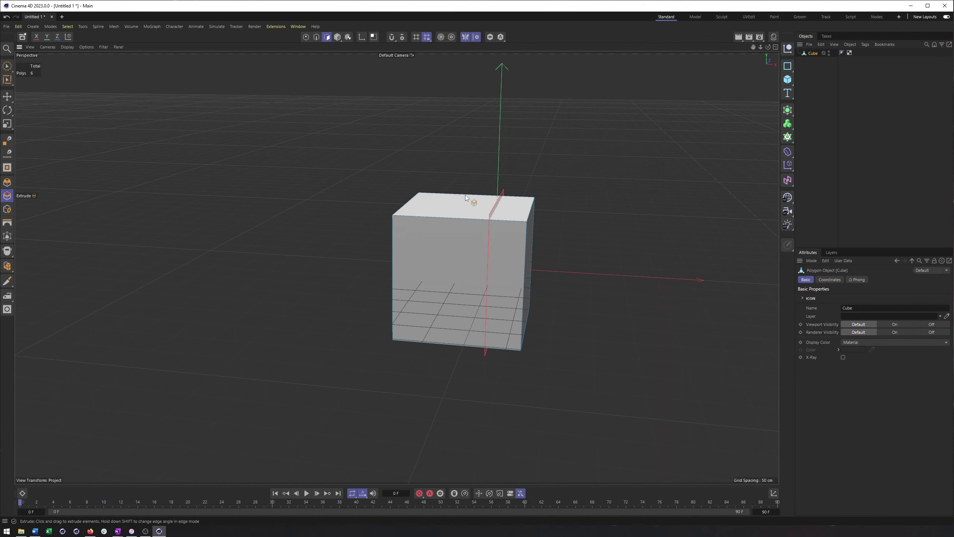
# - Change the Symmetry Hub space to Local
pyautogui.click(477, 36)
pyautogui.click(446, 129)
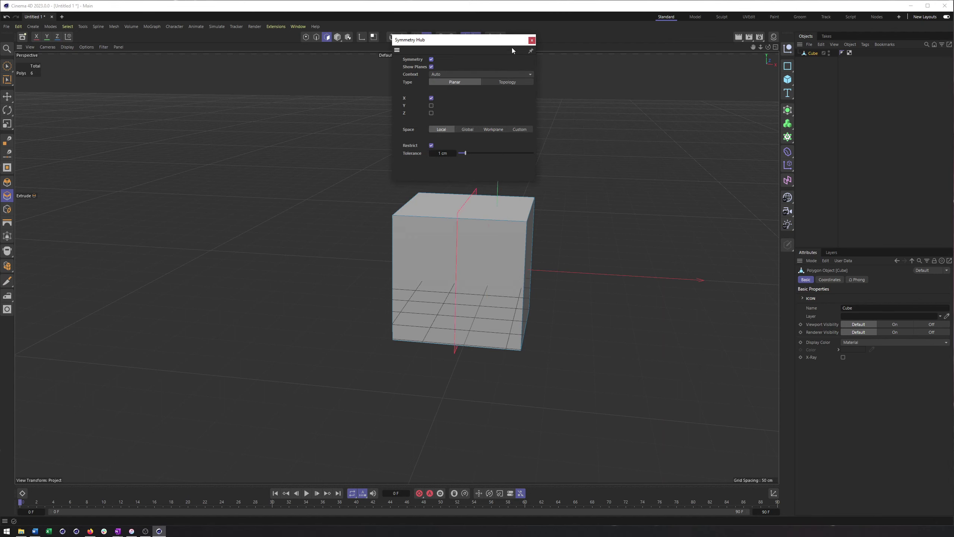
pyautogui.click(532, 40)
# - Inset the cube's right face and extrude it out 160.9 cm, mirrored to the left
pyautogui.click(531, 247)
pyautogui.keyDown('alt'); pyautogui.moveTo(571, 193); pyautogui.dragTo(556, 118); pyautogui.keyUp('alt')
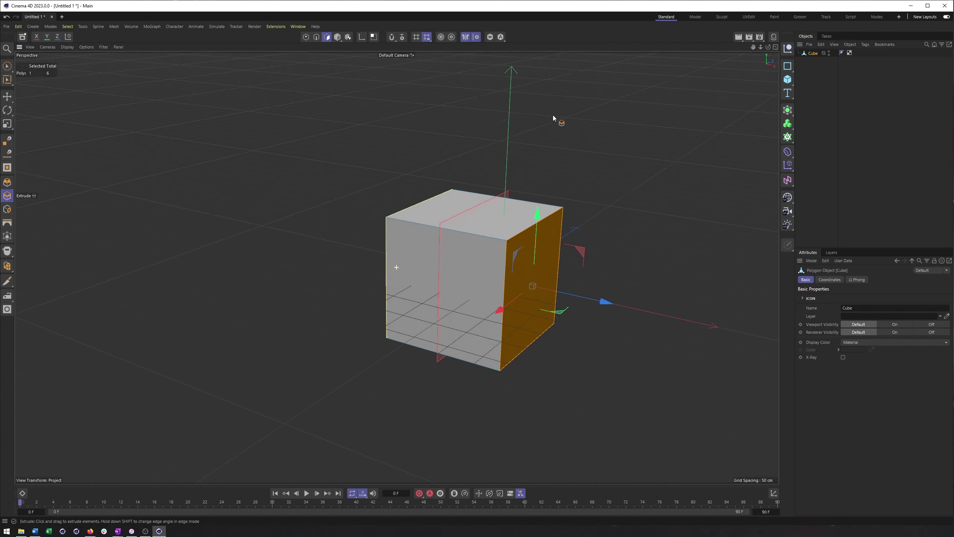
pyautogui.rightClick(592, 133)
pyautogui.click(621, 194)
pyautogui.moveTo(621, 195); pyautogui.dragTo(671, 142)
pyautogui.rightClick(675, 136)
pyautogui.click(693, 190)
pyautogui.moveTo(485, 203); pyautogui.dragTo(551, 220)
# - Inset the top faces by 21.8 cm and extrude them up into blocks
pyautogui.rightClick(569, 211)
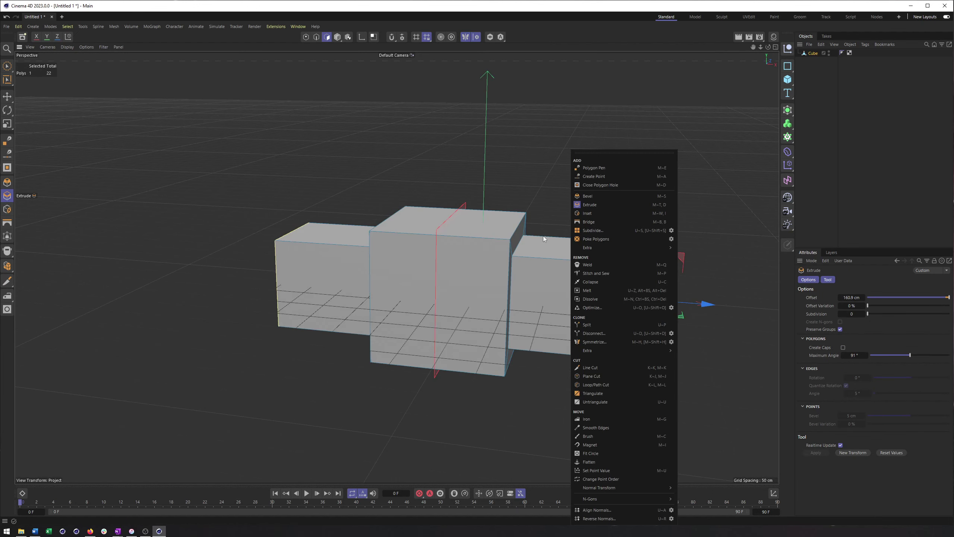
pyautogui.click(542, 237)
pyautogui.rightClick(556, 239)
pyautogui.click(573, 211)
pyautogui.moveTo(573, 211); pyautogui.dragTo(556, 253)
pyautogui.rightClick(553, 121)
pyautogui.click(579, 176)
pyautogui.keyDown('alt'); pyautogui.moveTo(556, 253); pyautogui.dragTo(394, 120, button='middle'); pyautogui.keyUp('alt')
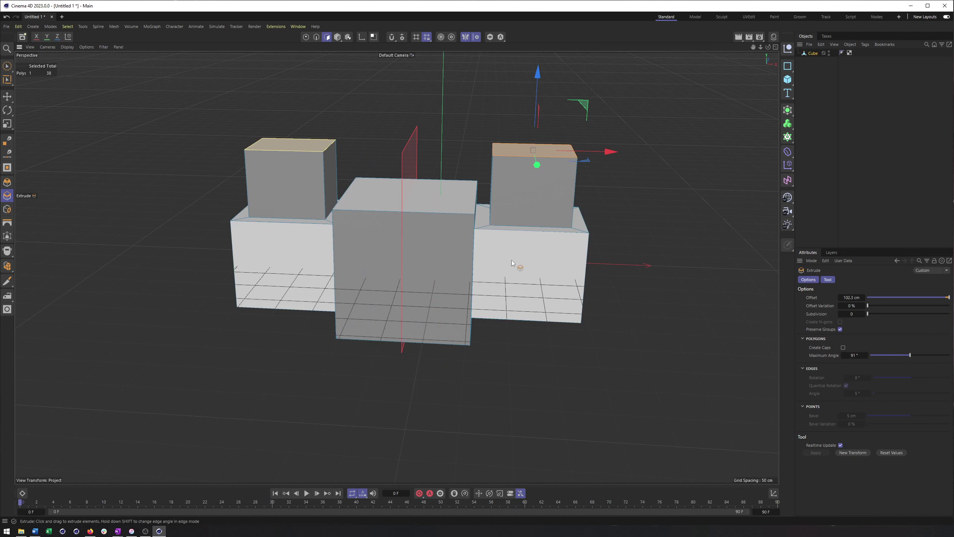
# - With symmetry off, inset the right lower block's front face 28.4 cm and extrude it 119.7 cm
pyautogui.click(465, 37)
pyautogui.keyDown('alt'); pyautogui.moveTo(428, 150); pyautogui.dragTo(415, 169); pyautogui.keyUp('alt')
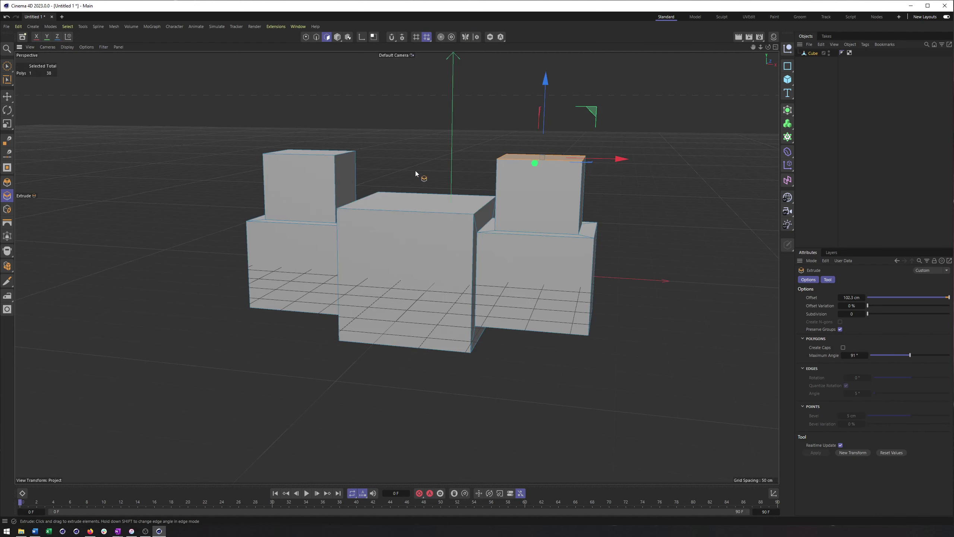
pyautogui.click(530, 263)
pyautogui.keyDown('alt'); pyautogui.moveTo(414, 225); pyautogui.dragTo(437, 243); pyautogui.keyUp('alt')
pyautogui.rightClick(570, 176)
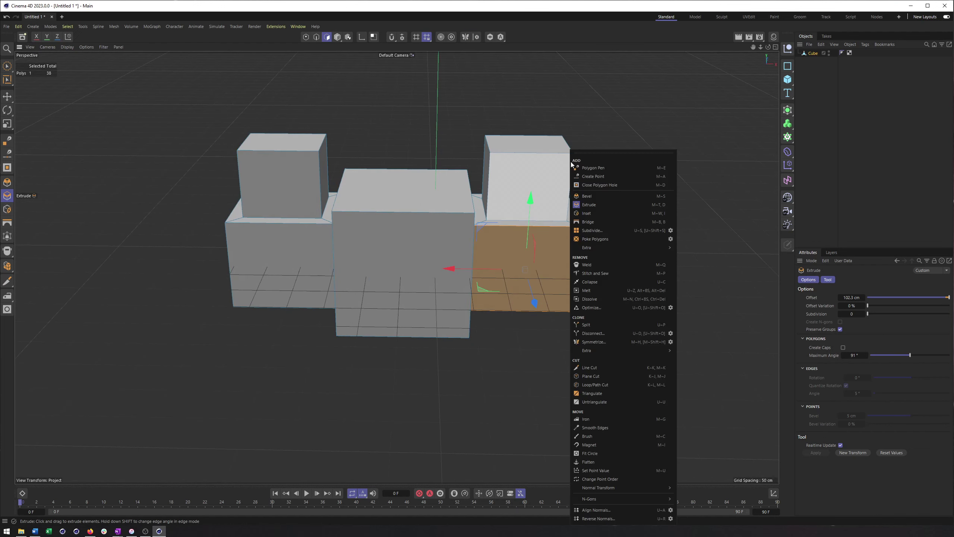
pyautogui.click(616, 213)
pyautogui.moveTo(617, 215); pyautogui.dragTo(556, 177)
pyautogui.rightClick(668, 196)
pyautogui.click(699, 202)
# - Inset and extrude the upper right block's top face into a taller tower
pyautogui.click(555, 177)
pyautogui.rightClick(556, 178)
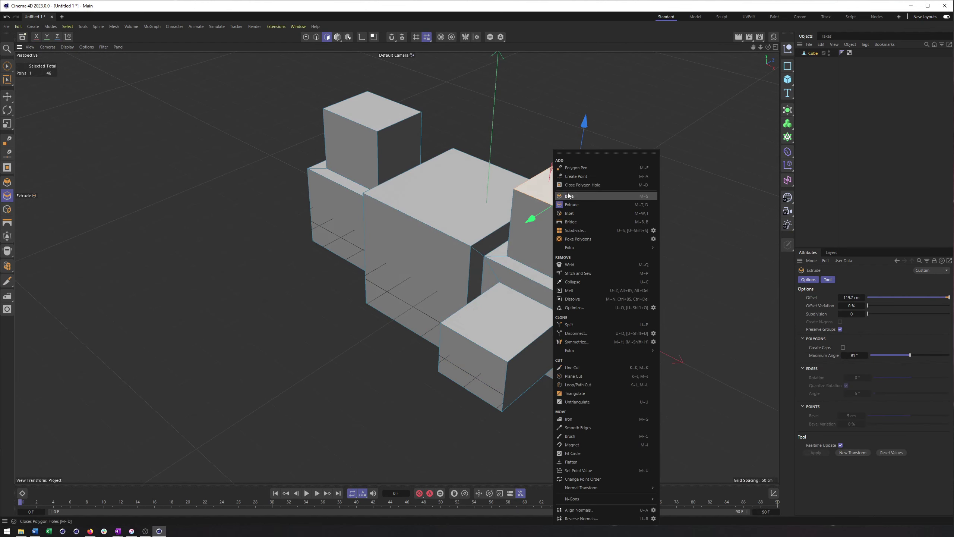
pyautogui.click(586, 213)
pyautogui.moveTo(614, 141); pyautogui.dragTo(499, 226)
pyautogui.rightClick(712, 118)
pyautogui.click(739, 173)
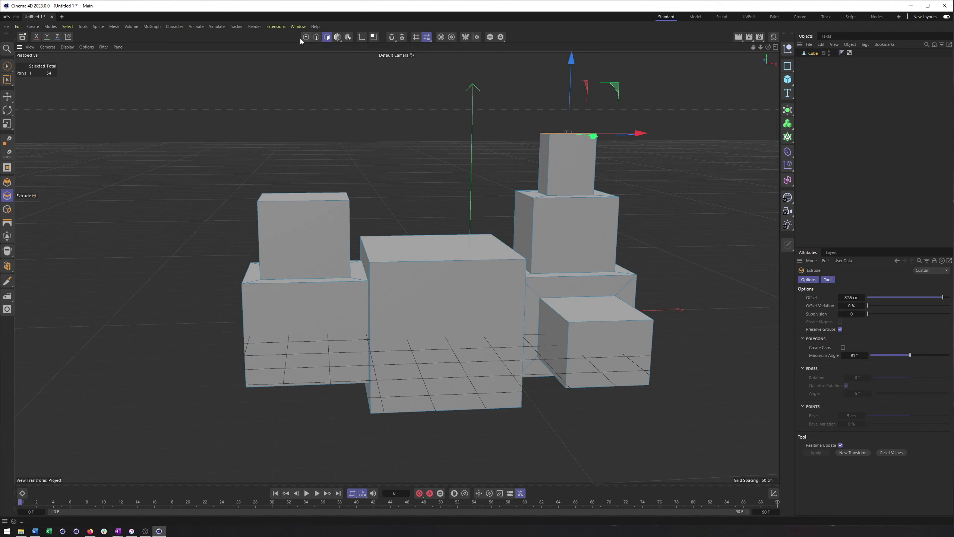
pyautogui.click(115, 29)
# - Run Symmetrize with default settings, mirroring the right tower and front block to the left
pyautogui.moveTo(145, 128)
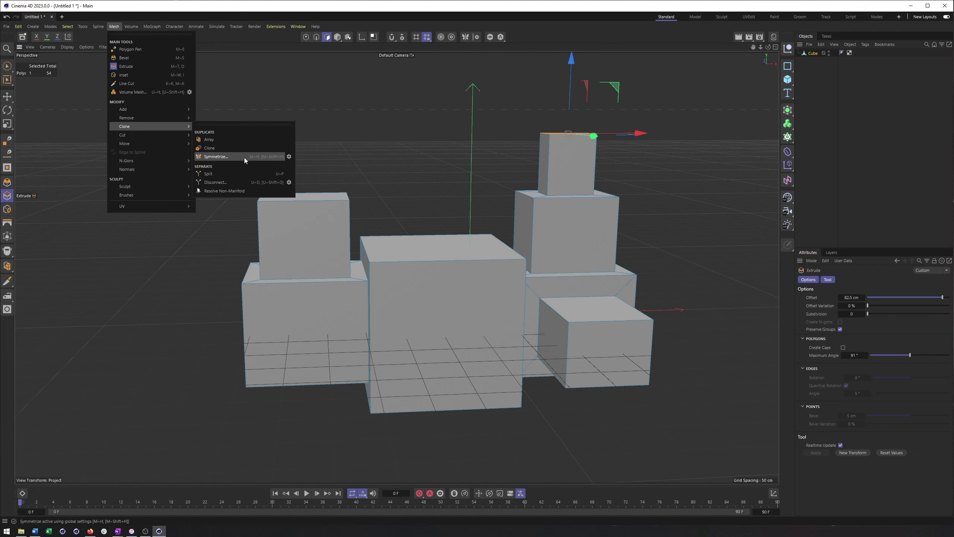
pyautogui.click(288, 157)
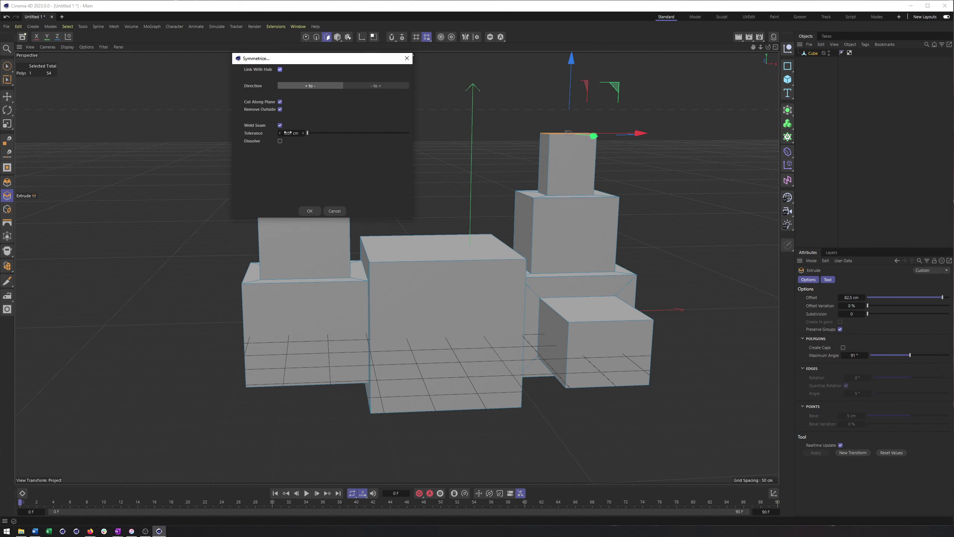
pyautogui.click(309, 210)
pyautogui.keyDown('alt'); pyautogui.moveTo(400, 229); pyautogui.dragTo(371, 234); pyautogui.keyUp('alt')
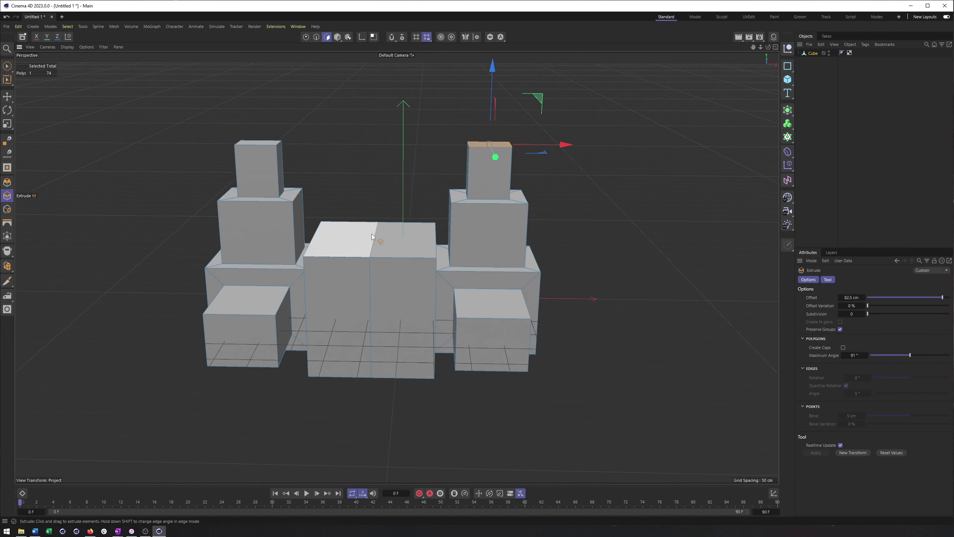
pyautogui.keyDown('alt'); pyautogui.moveTo(511, 226); pyautogui.dragTo(455, 212); pyautogui.keyUp('alt')
# - Select the lower box's top face and two front faces on the right-hand blocks
pyautogui.keyDown('alt'); pyautogui.moveTo(456, 212); pyautogui.dragTo(490, 235, button='middle'); pyautogui.keyUp('alt')
pyautogui.keyDown('shift'); pyautogui.click(479, 309); pyautogui.keyUp('shift')
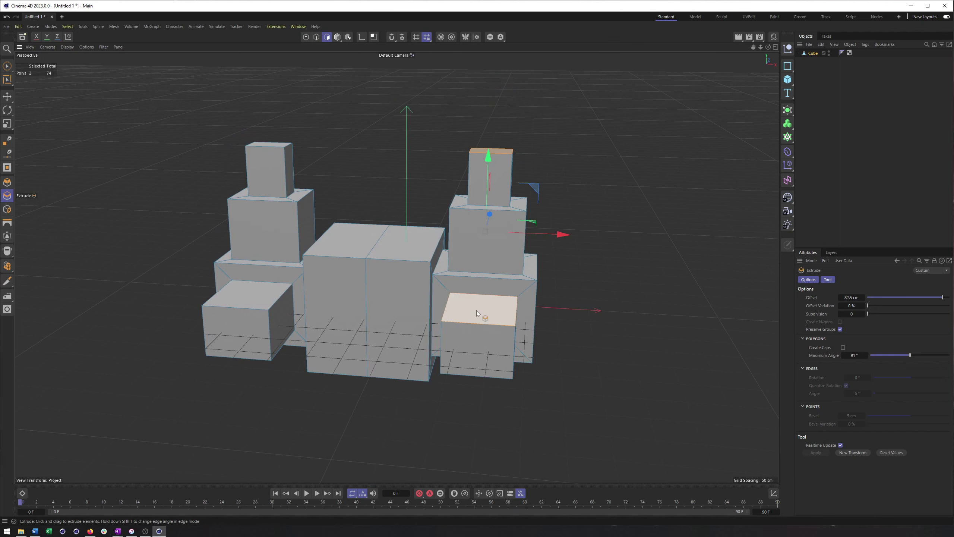
pyautogui.keyDown('shift'); pyautogui.click(490, 242); pyautogui.keyUp('shift')
pyautogui.keyDown('shift'); pyautogui.click(479, 346); pyautogui.keyUp('shift')
pyautogui.keyDown('alt'); pyautogui.moveTo(346, 281); pyautogui.dragTo(411, 284); pyautogui.keyUp('alt')
# - Apply Symmetrize Selection in Mirror (Add) mode, extending the selection to 8 polygons
pyautogui.click(67, 27)
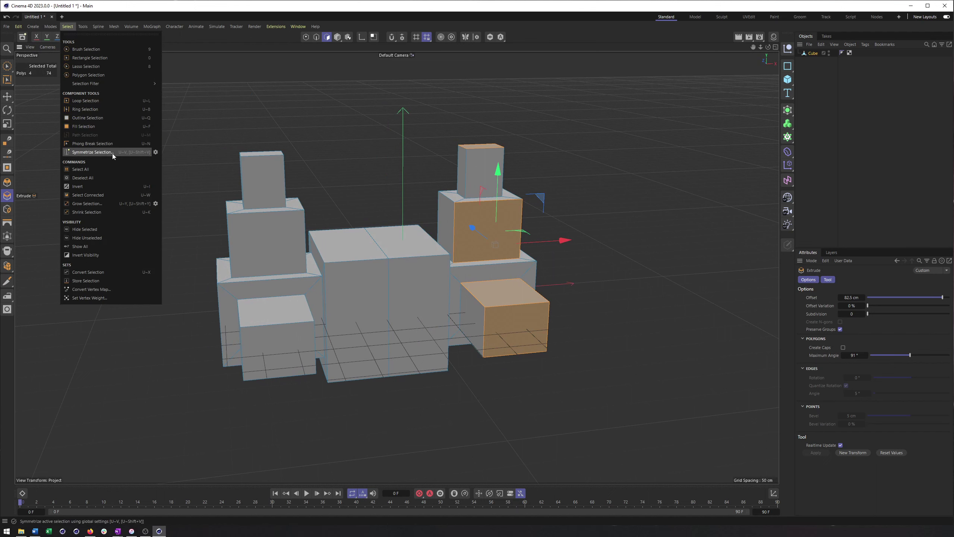
pyautogui.click(155, 152)
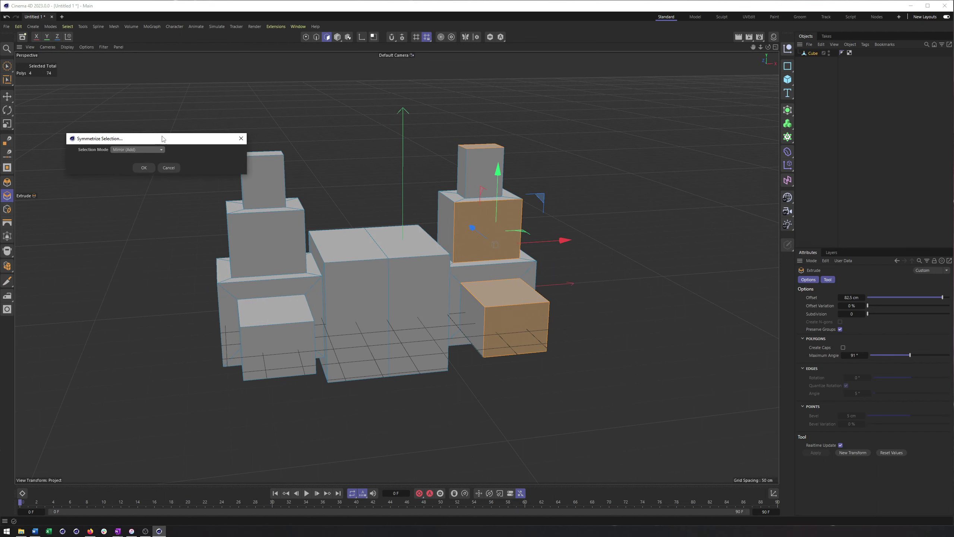
pyautogui.moveTo(162, 139); pyautogui.dragTo(181, 73)
pyautogui.click(168, 84)
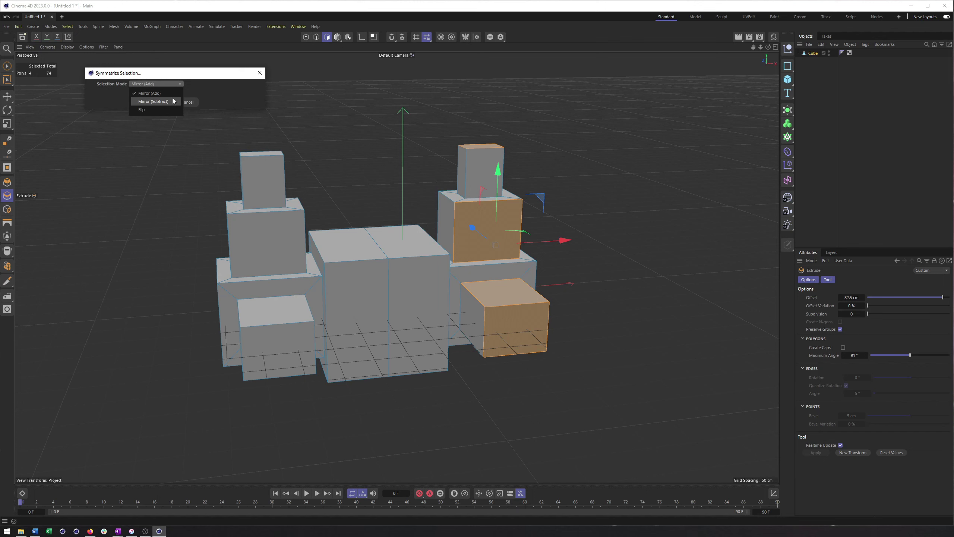
pyautogui.click(246, 92)
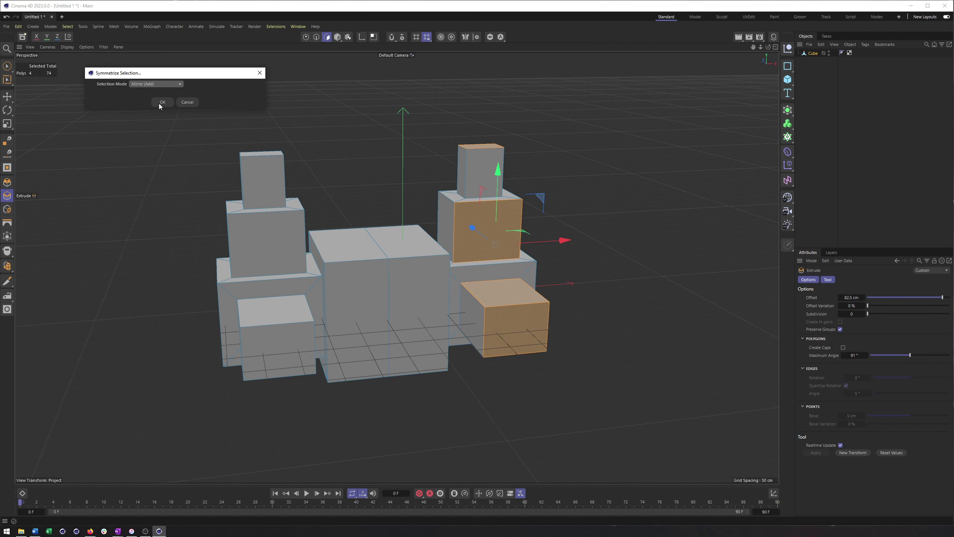
pyautogui.click(162, 101)
pyautogui.keyDown('alt'); pyautogui.moveTo(493, 223); pyautogui.dragTo(337, 191); pyautogui.keyUp('alt')
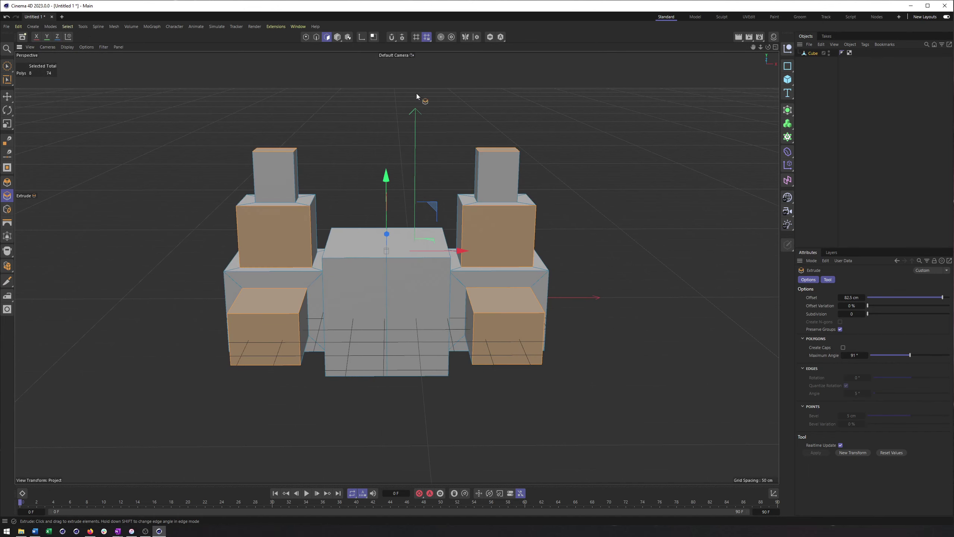
pyautogui.keyDown('alt'); pyautogui.moveTo(536, 241); pyautogui.dragTo(522, 251, button='middle'); pyautogui.keyUp('alt')
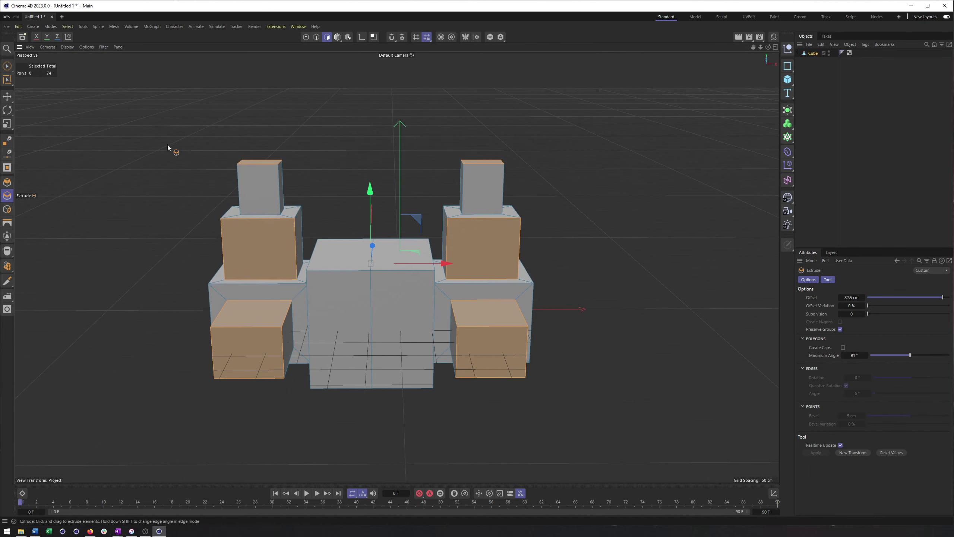
pyautogui.keyDown('alt'); pyautogui.moveTo(236, 139); pyautogui.dragTo(276, 149, button='middle'); pyautogui.keyUp('alt')
pyautogui.keyDown('alt'); pyautogui.moveTo(276, 149); pyautogui.dragTo(247, 147); pyautogui.keyUp('alt')
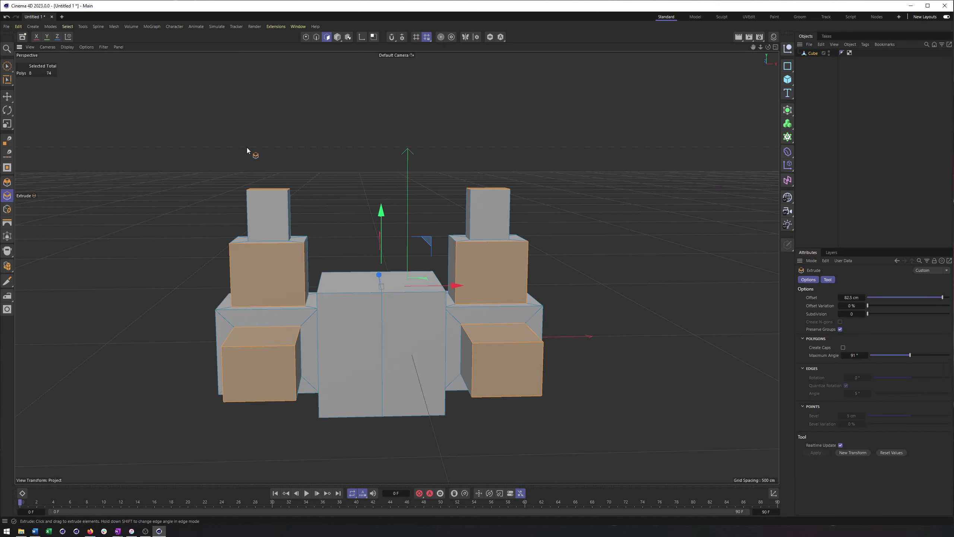